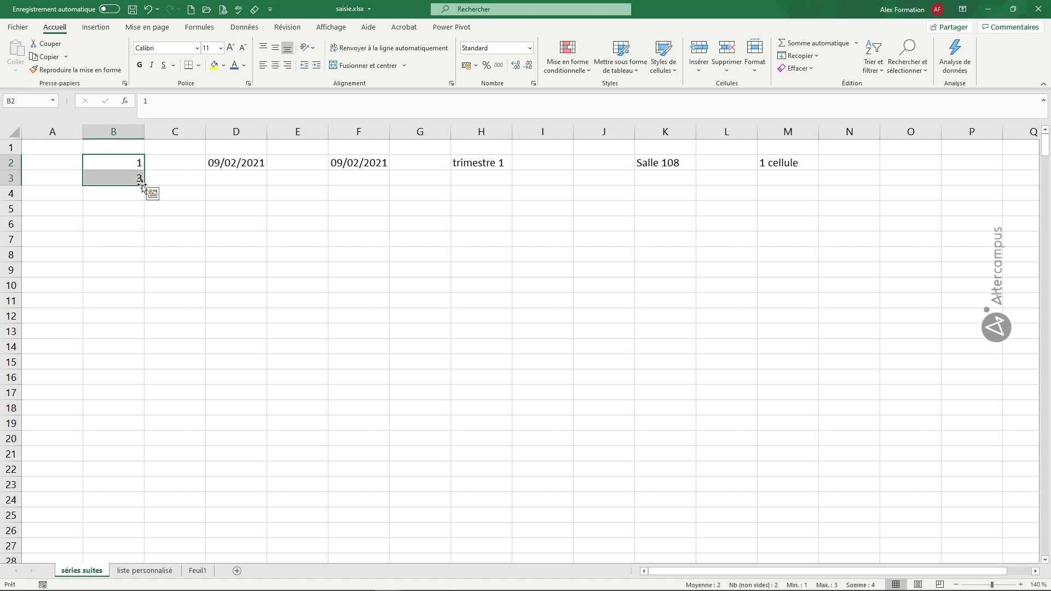
- Extend the number series starting with 1 and 3 in B2:B3 down to B18
{"action": "left_click_drag", "start_coordinate": [144, 186], "coordinate": [144, 186]}
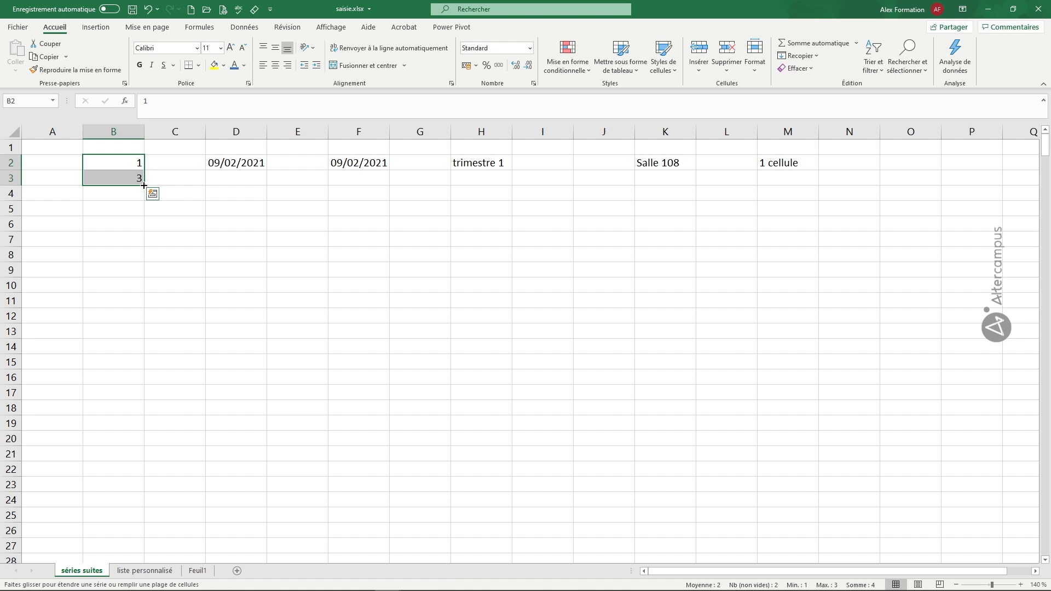
{"action": "left_click_drag", "start_coordinate": [144, 185], "coordinate": [134, 319]}
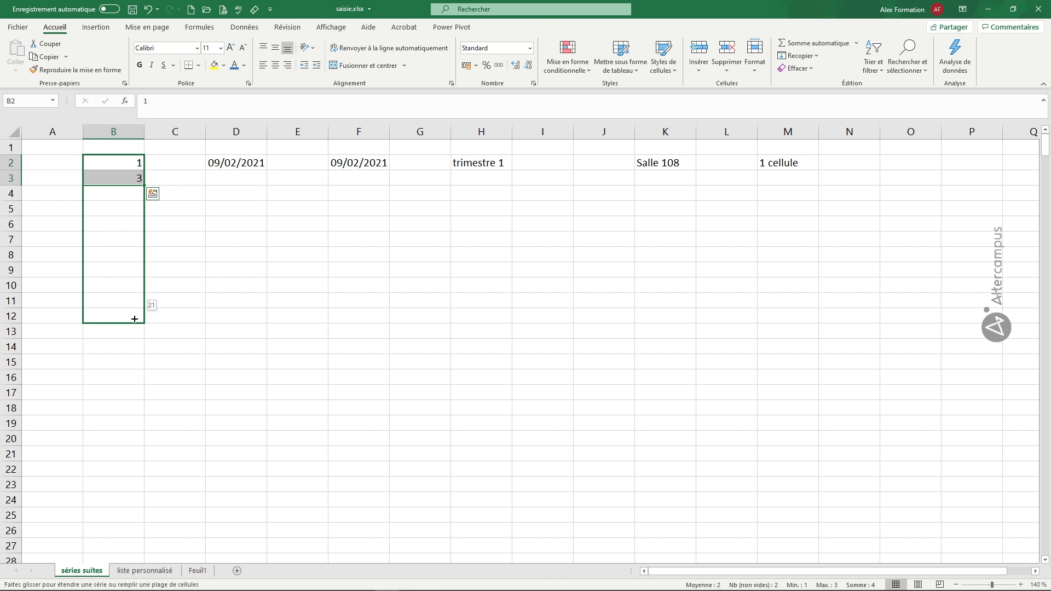
{"action": "left_click_drag", "start_coordinate": [135, 320], "coordinate": [134, 410]}
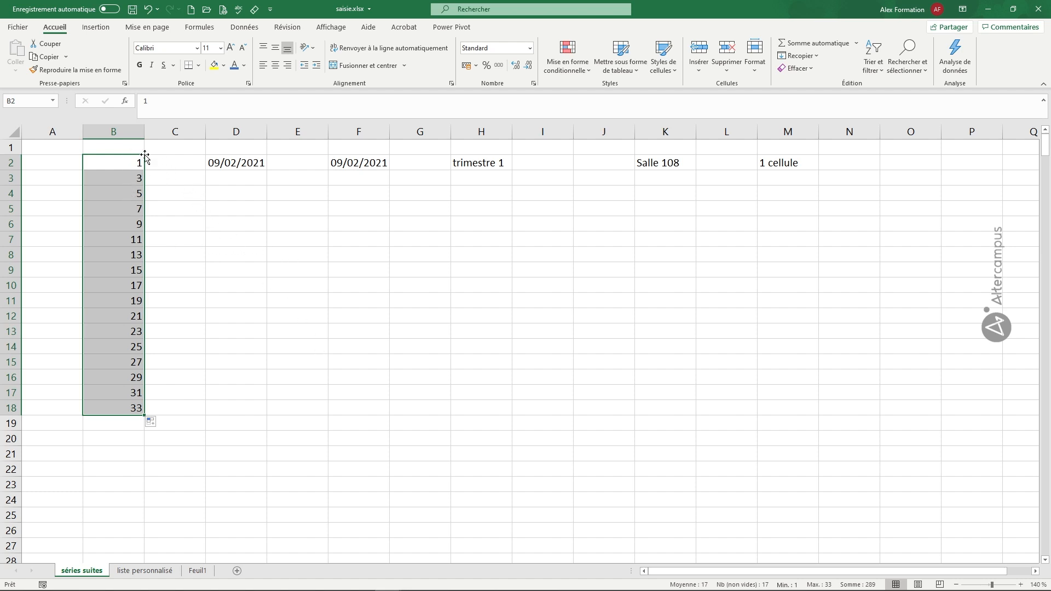
{"action": "left_click", "coordinate": [291, 284]}
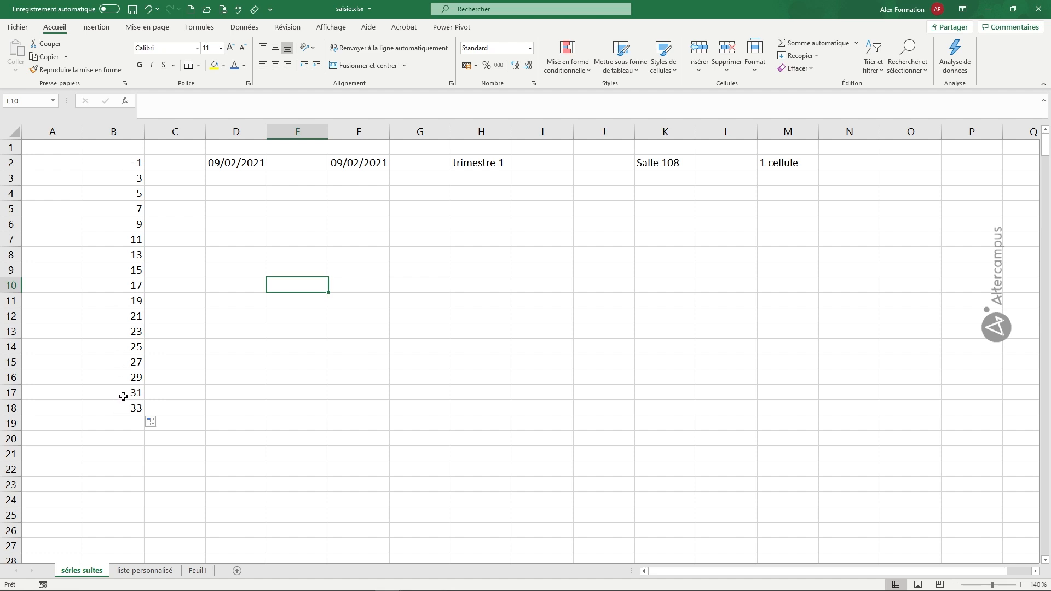
- Switch the column B fill to copied cells and back to an incremented series
{"action": "left_click", "coordinate": [159, 424]}
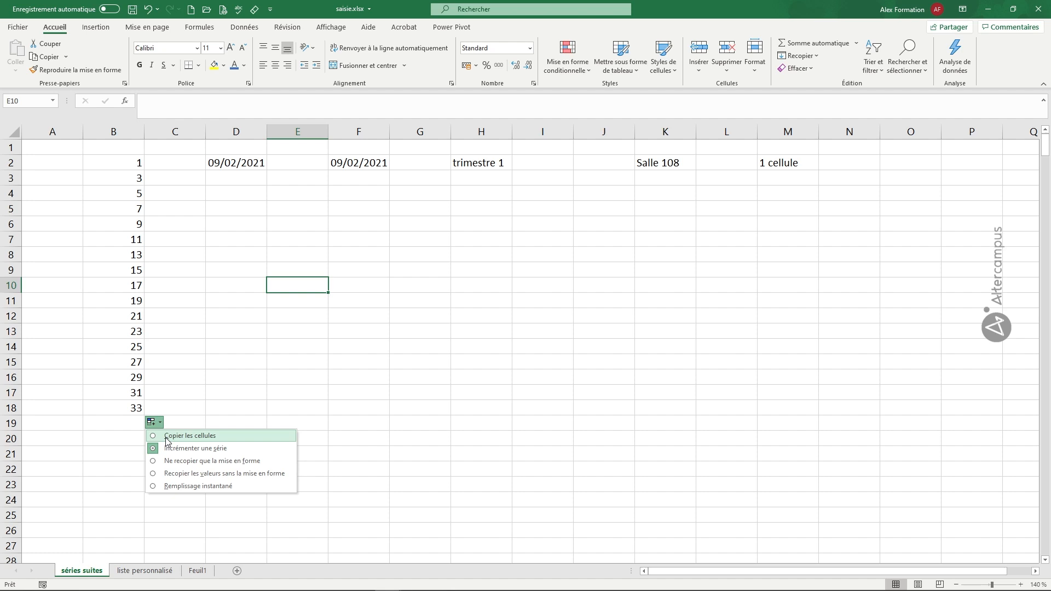
{"action": "left_click", "coordinate": [166, 436]}
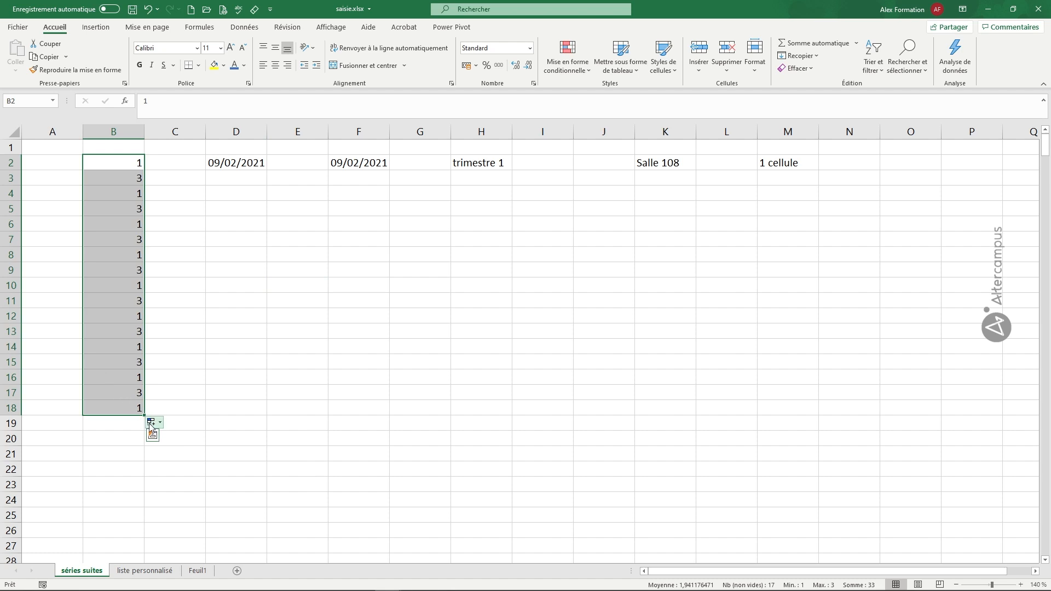
{"action": "left_click", "coordinate": [154, 422]}
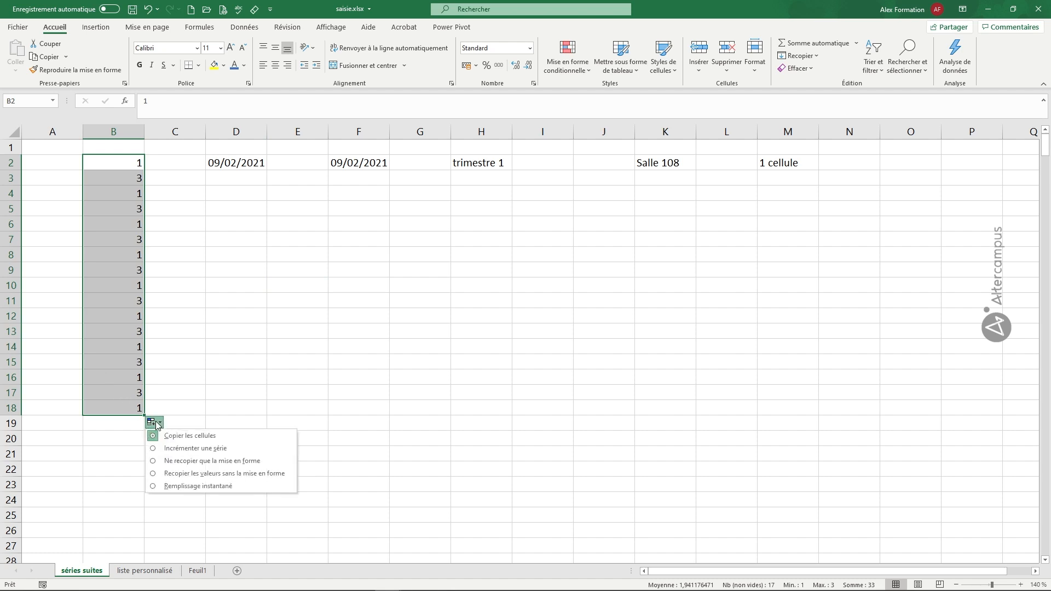
{"action": "left_click", "coordinate": [173, 448]}
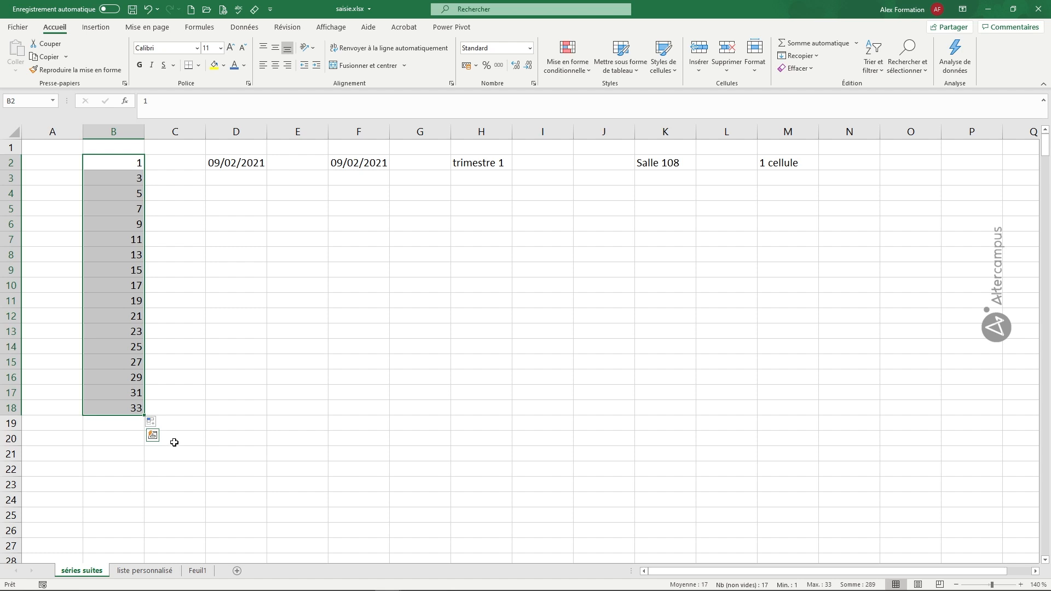
- Enter the date 16/02/2021 in cell D3, below the first date in column D
{"action": "left_click", "coordinate": [237, 168]}
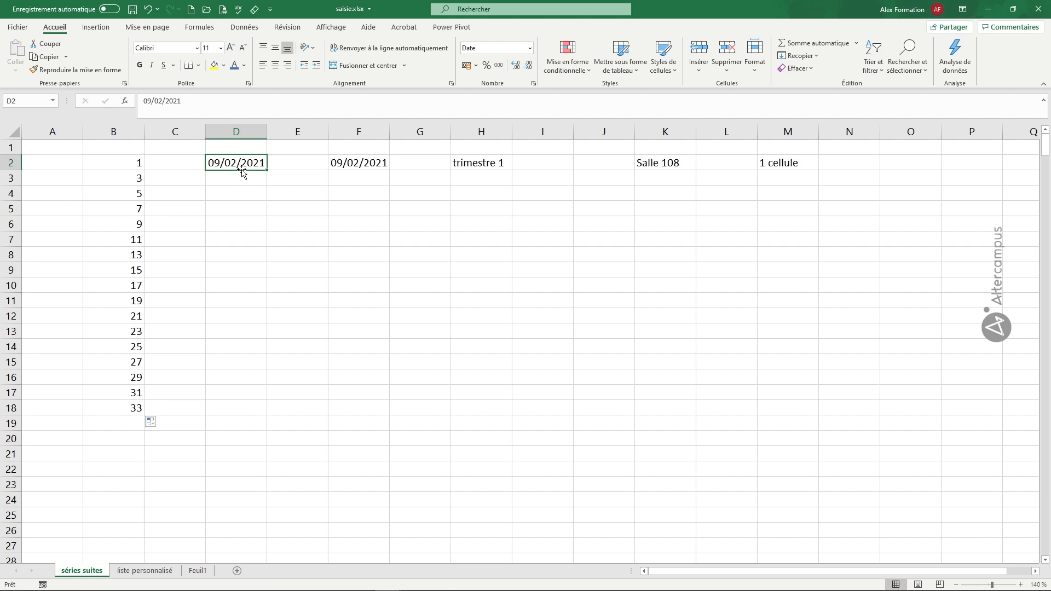
{"action": "left_click", "coordinate": [240, 179]}
{"action": "type", "text": "16/02/2021"}
{"action": "key", "text": "Return"}
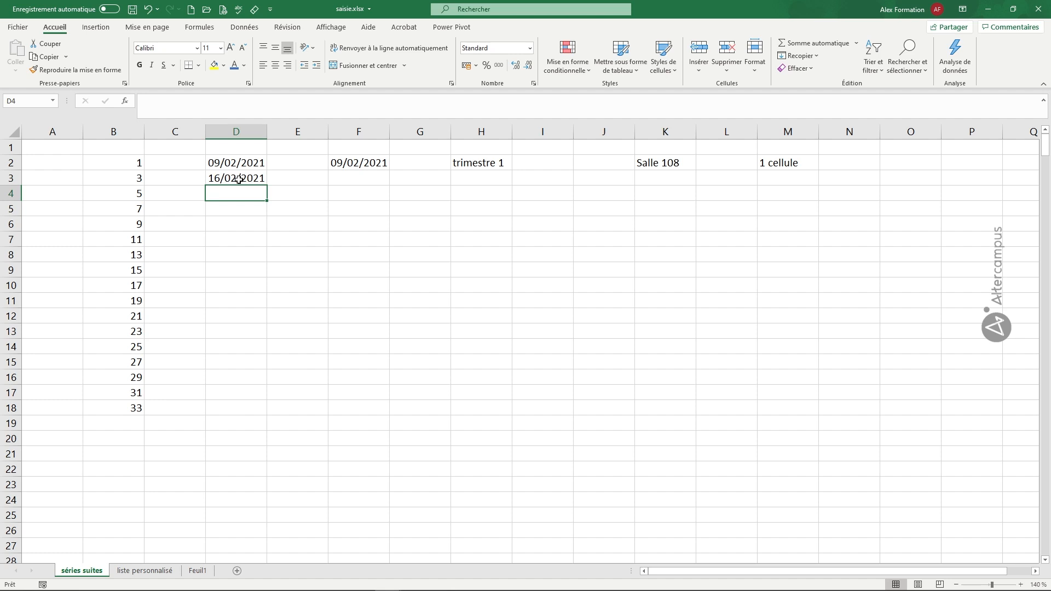
- Extend the weekly date series from D2:D3 down to D18
{"action": "left_click_drag", "start_coordinate": [240, 162], "coordinate": [241, 174]}
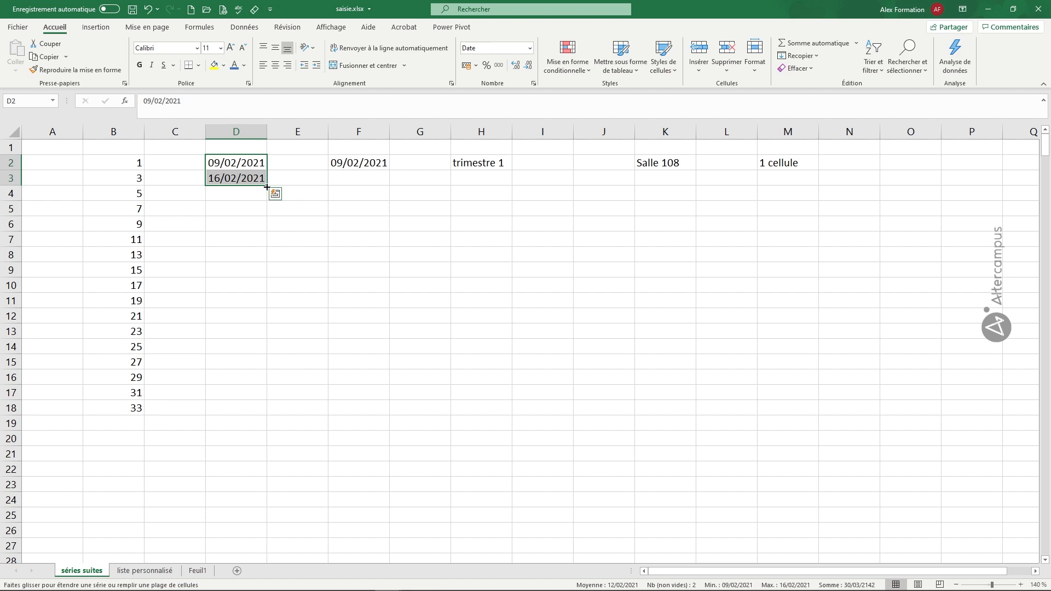
{"action": "left_click_drag", "start_coordinate": [267, 187], "coordinate": [243, 428]}
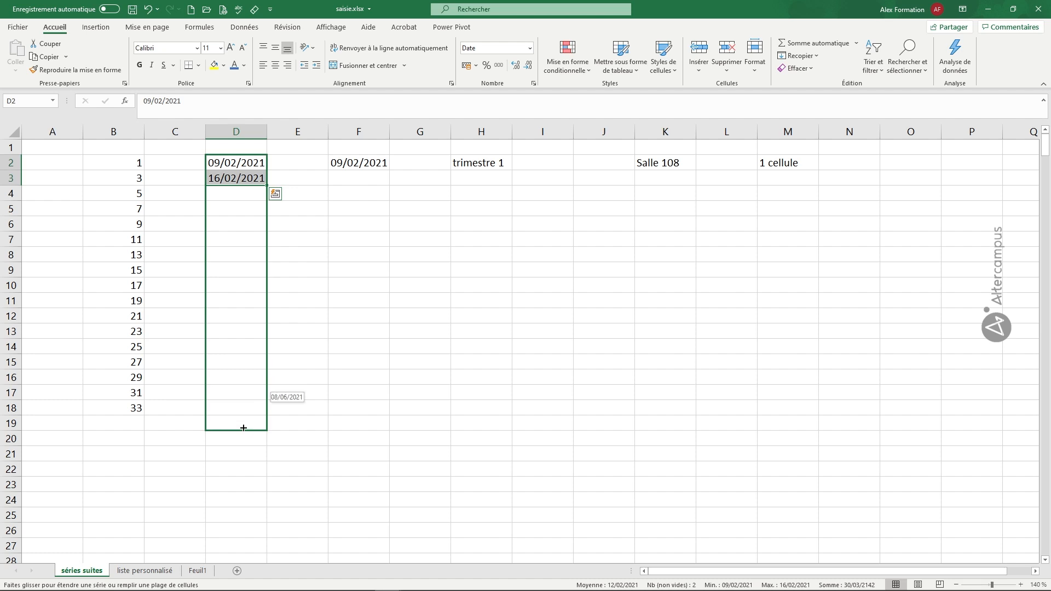
{"action": "left_click_drag", "start_coordinate": [243, 428], "coordinate": [244, 411]}
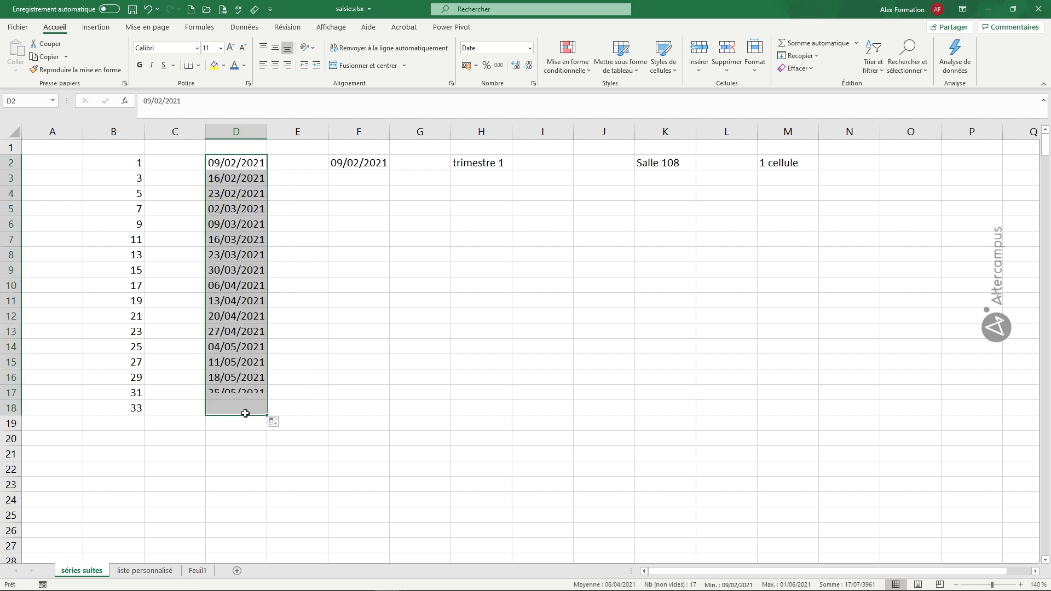
{"action": "left_click", "coordinate": [342, 281]}
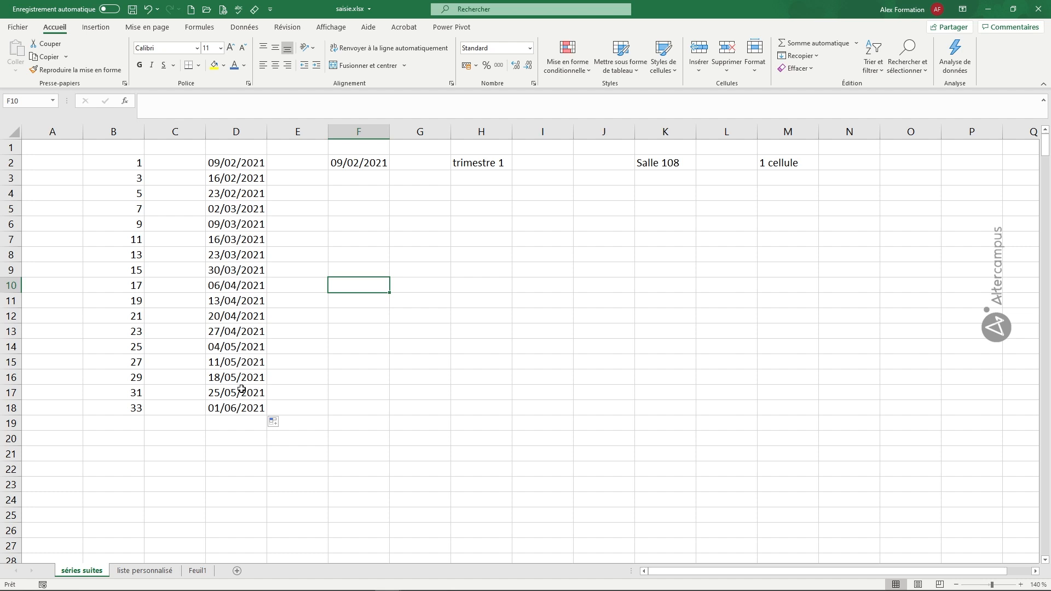
- Open the data series settings for the date in F2 and set the series to run in columns
{"action": "left_click", "coordinate": [355, 165]}
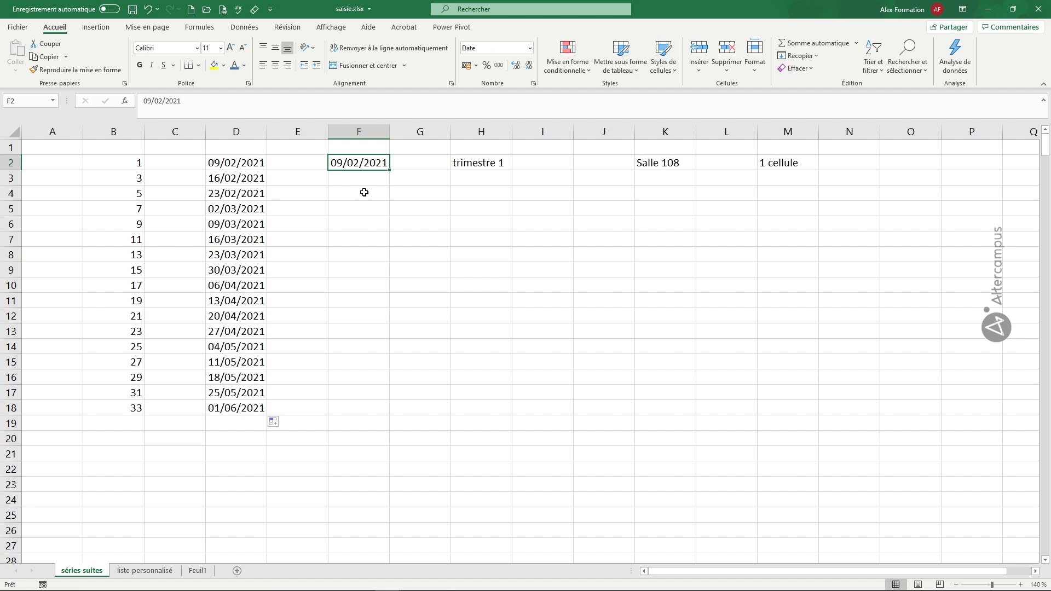
{"action": "left_click", "coordinate": [61, 32]}
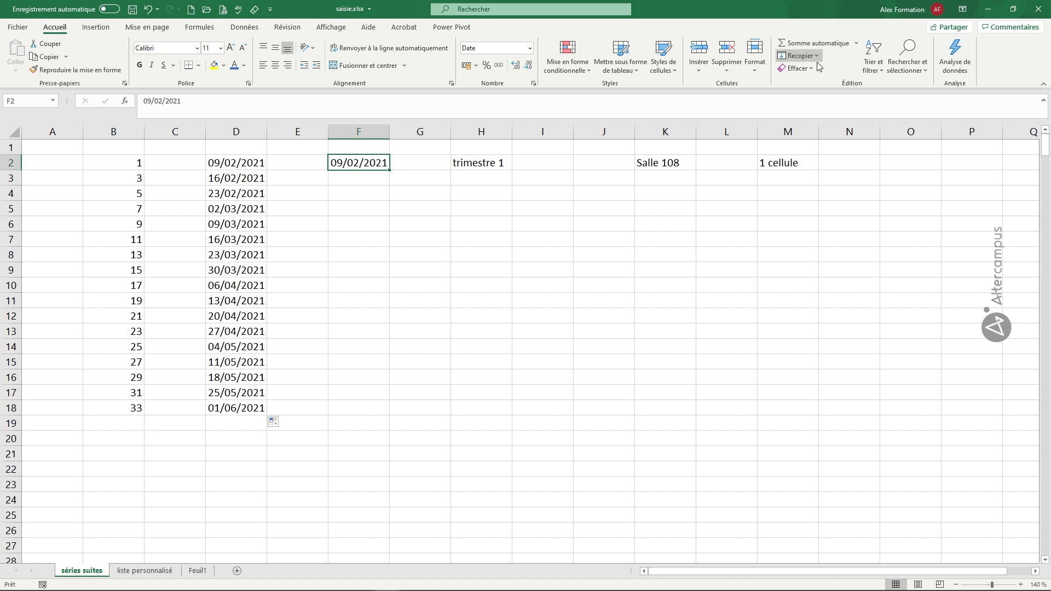
{"action": "key", "text": "ctrl"}
{"action": "key", "text": "ctrl"}
{"action": "left_click", "coordinate": [816, 55]}
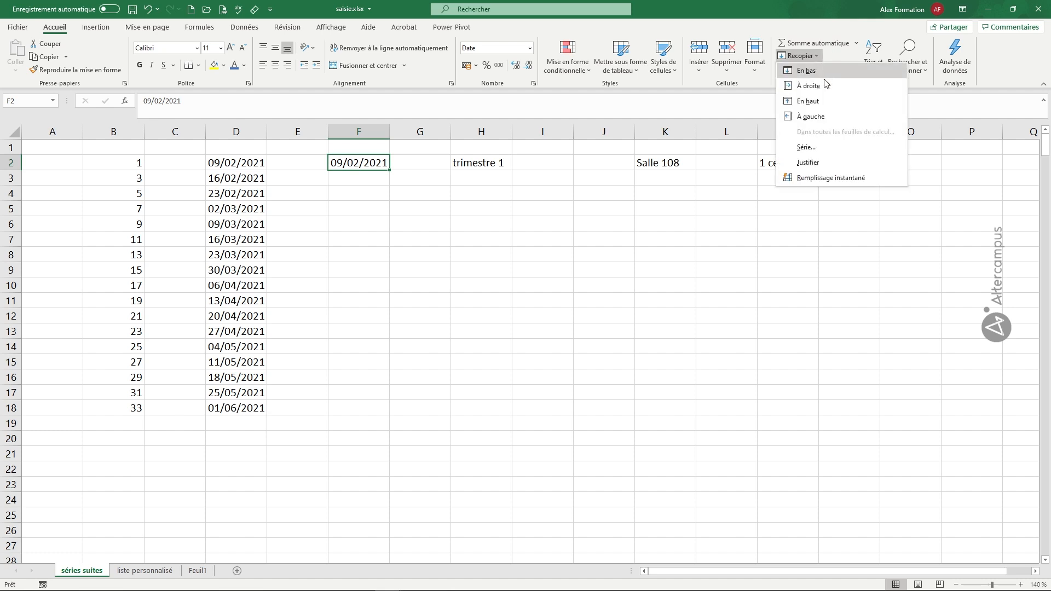
{"action": "left_click", "coordinate": [817, 147]}
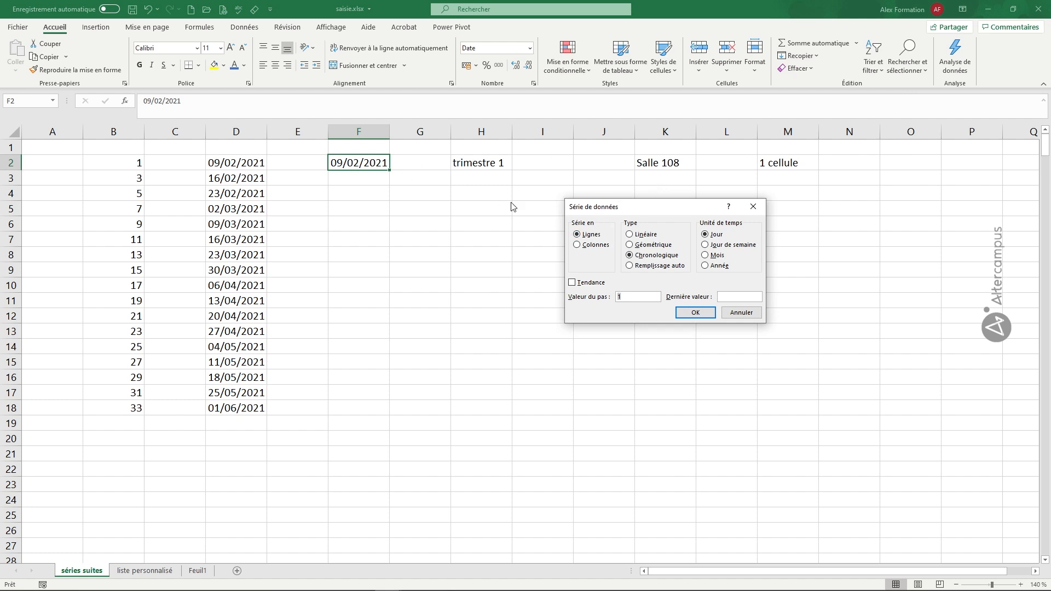
{"action": "left_click", "coordinate": [602, 245]}
- Generate the column F date series with a step value of 1, weekdays only, and the end value 31/12/2022
{"action": "left_click", "coordinate": [625, 296]}
{"action": "double_click", "coordinate": [625, 297]}
{"action": "left_click_drag", "start_coordinate": [622, 296], "coordinate": [614, 300]}
{"action": "left_click", "coordinate": [731, 296]}
{"action": "type", "text": "1"}
{"action": "left_click", "coordinate": [721, 249]}
{"action": "type", "text": "31/12/20"}
{"action": "left_click", "coordinate": [693, 316]}
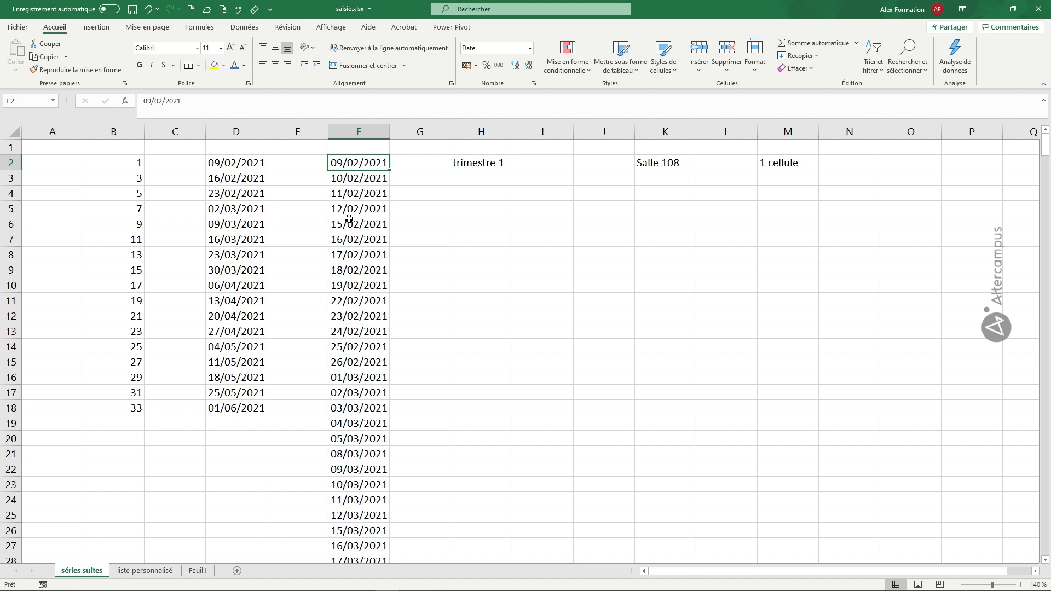
{"action": "key", "text": "ctrl+Down"}
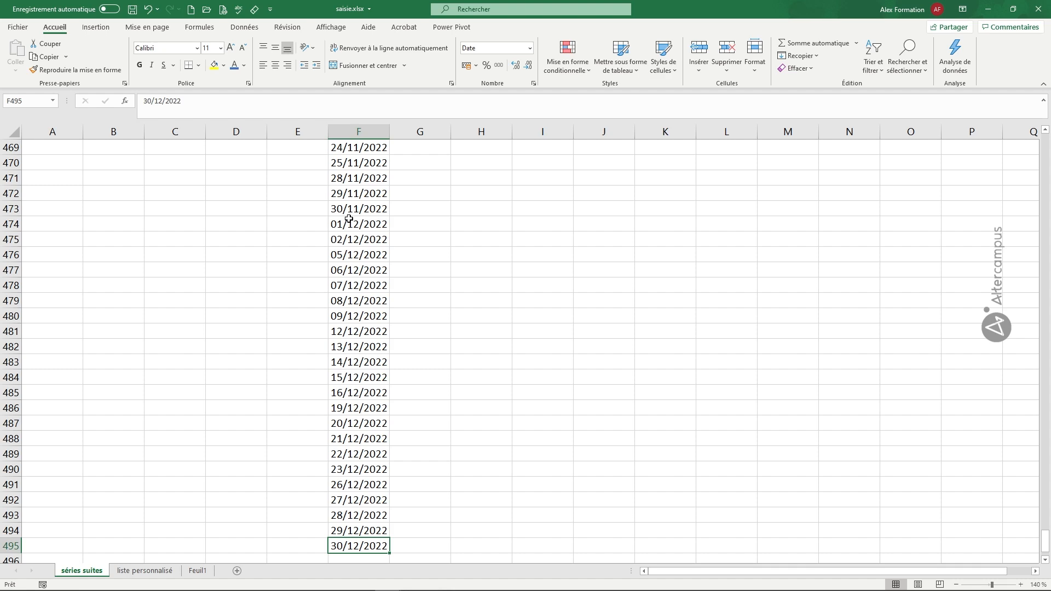
{"action": "key", "text": "ctrl+Up"}
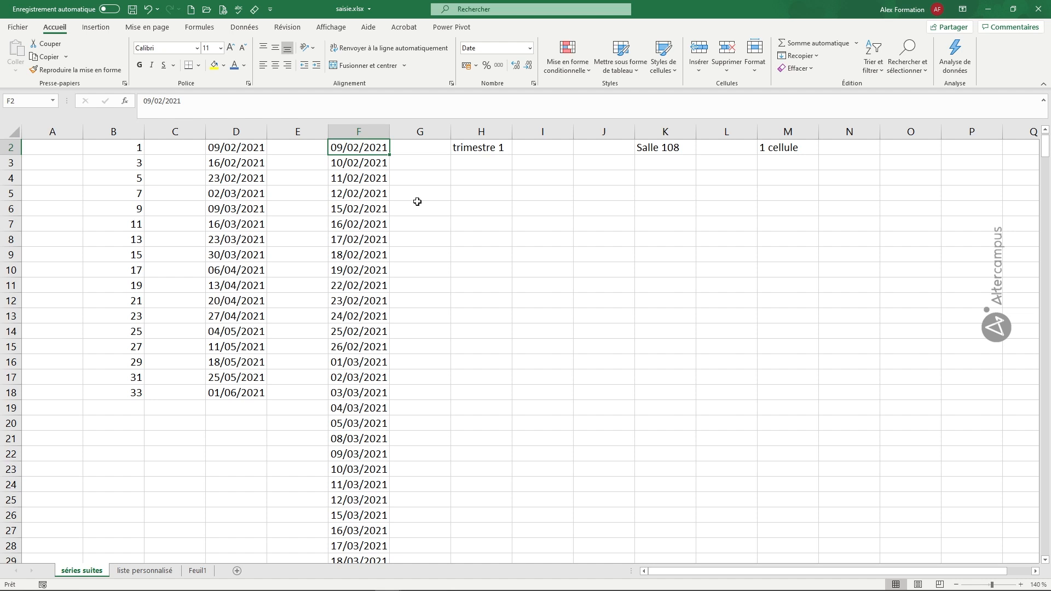
- Fill the trimestre 1 label from H2 down to H5 as a numbered series up to trimestre 4
{"action": "left_click", "coordinate": [495, 188]}
{"action": "left_click", "coordinate": [481, 148]}
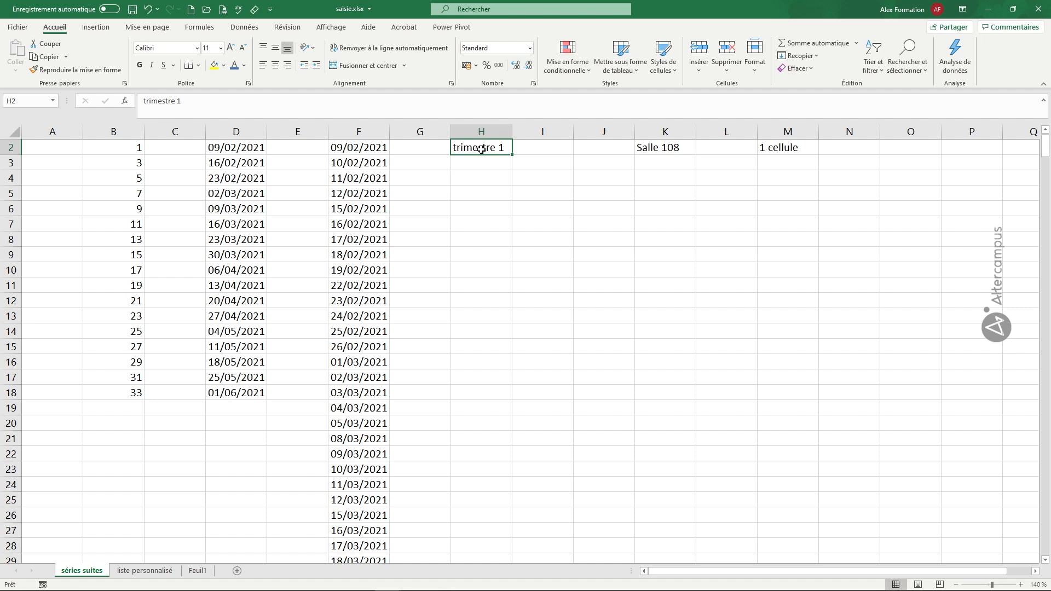
{"action": "left_click", "coordinate": [767, 150]}
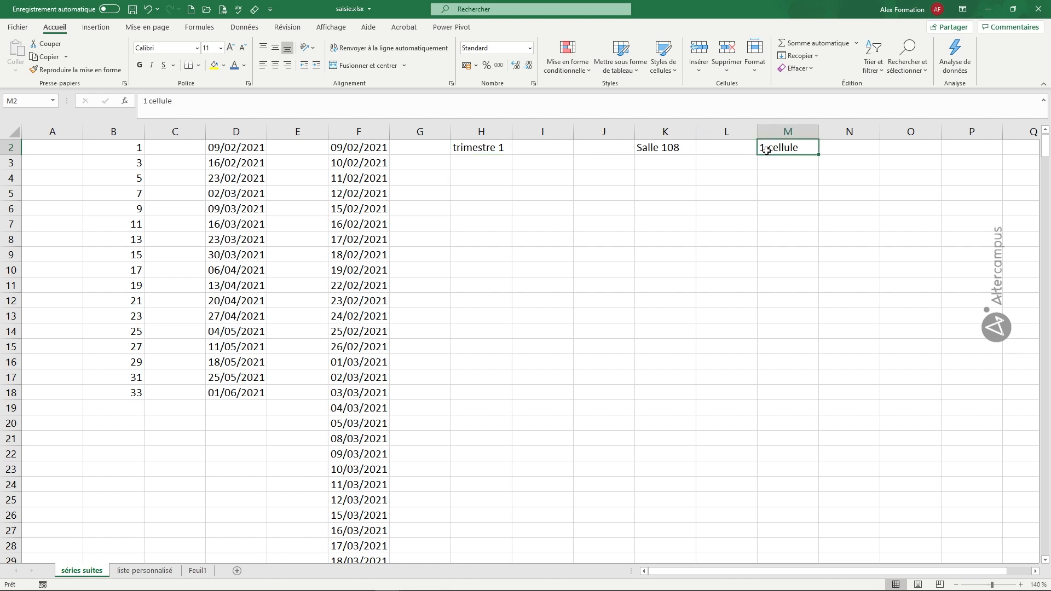
{"action": "left_click", "coordinate": [505, 147]}
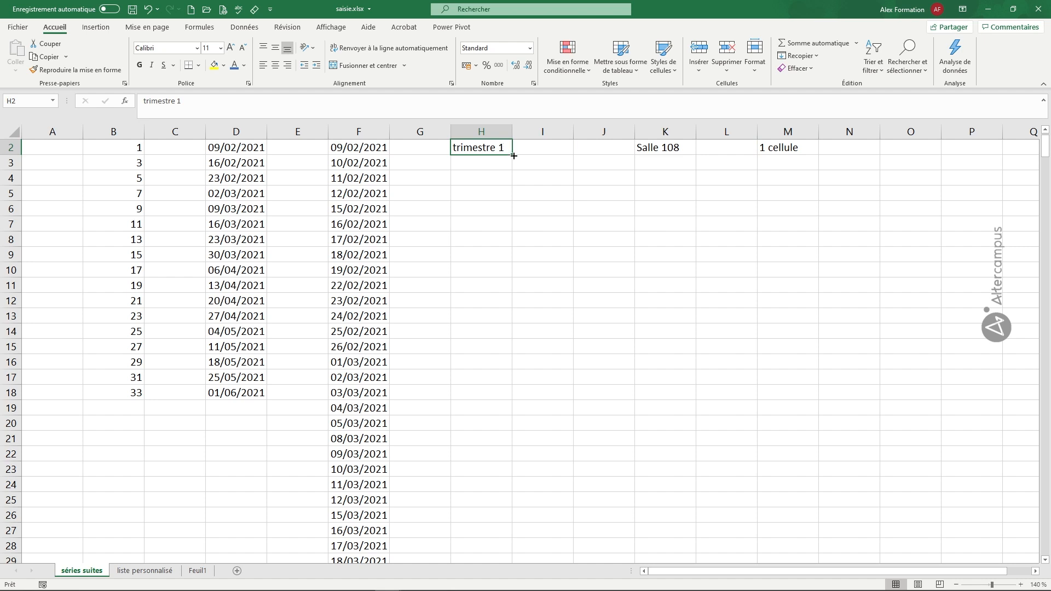
{"action": "left_click", "coordinate": [514, 156]}
{"action": "left_click_drag", "start_coordinate": [514, 156], "coordinate": [506, 196]}
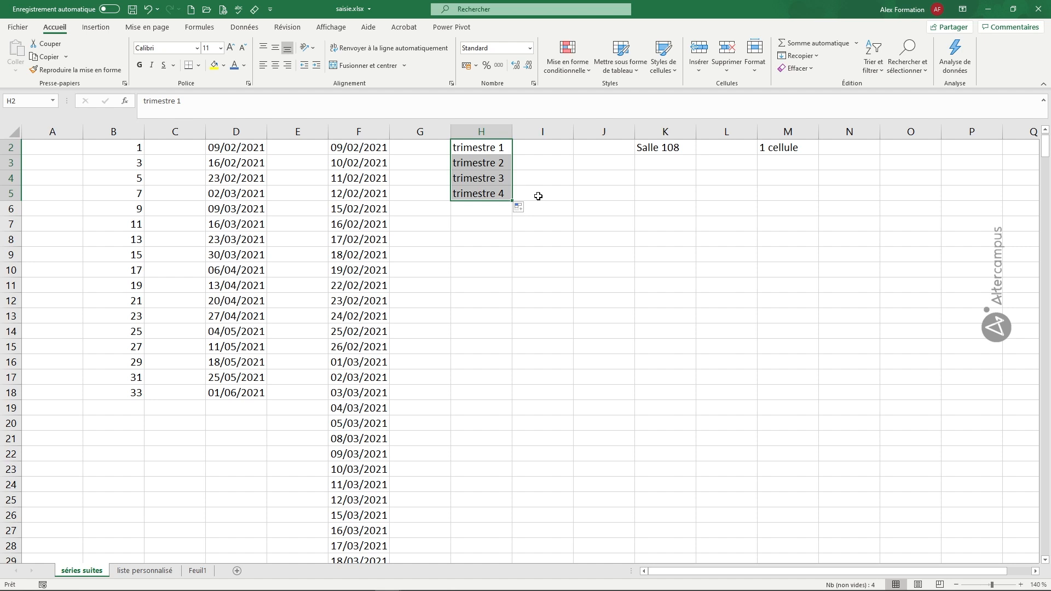
- Try filling Salle 108 from K2 down to K19 as copied cells, and undo the fill
{"action": "left_click", "coordinate": [656, 148]}
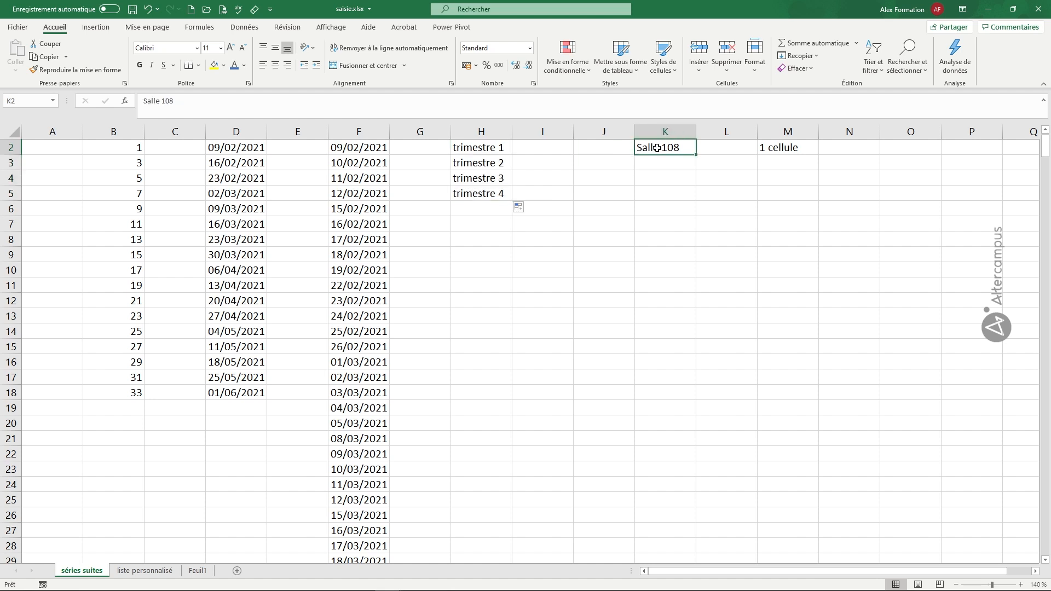
{"action": "left_click", "coordinate": [697, 155]}
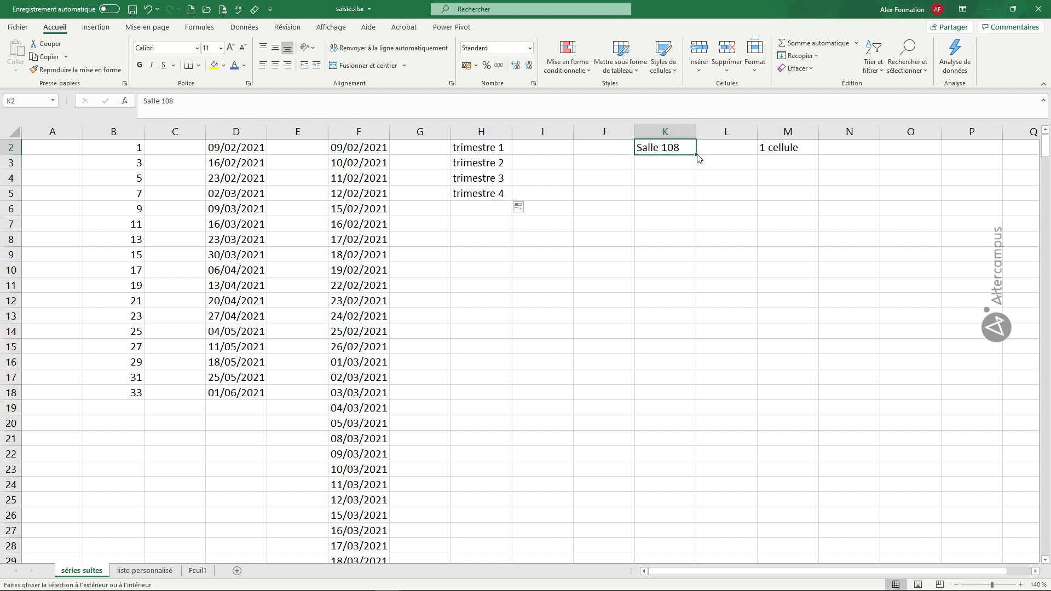
{"action": "left_click_drag", "start_coordinate": [697, 155], "coordinate": [667, 406]}
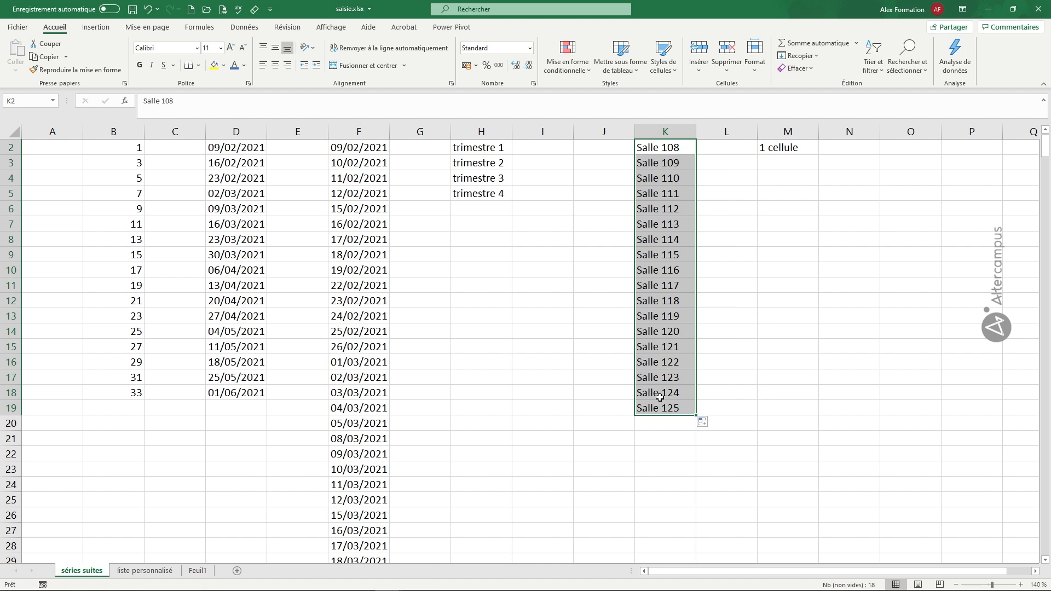
{"action": "left_click", "coordinate": [712, 423]}
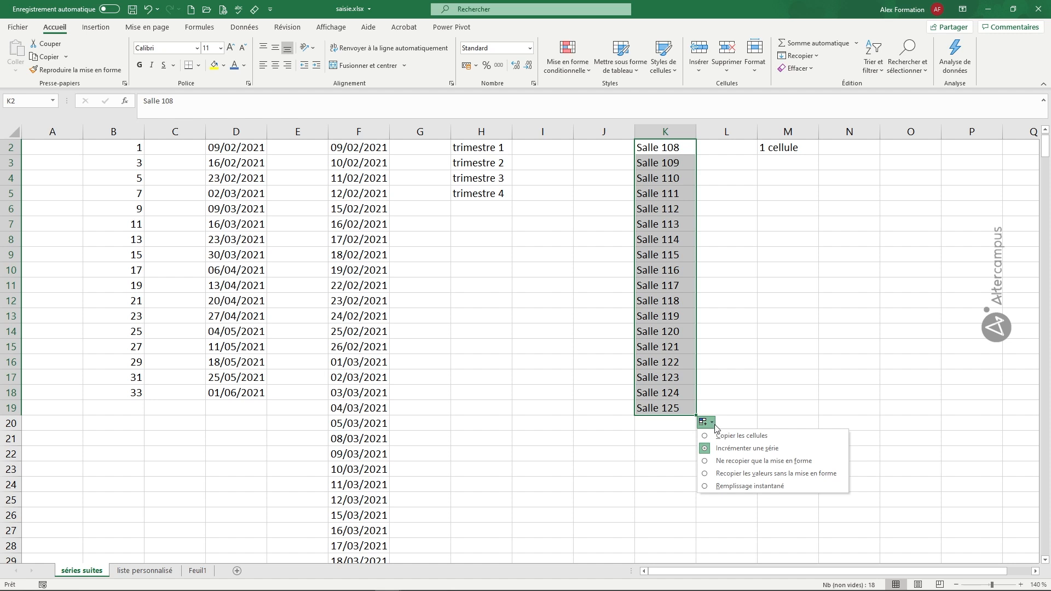
{"action": "left_click", "coordinate": [720, 435]}
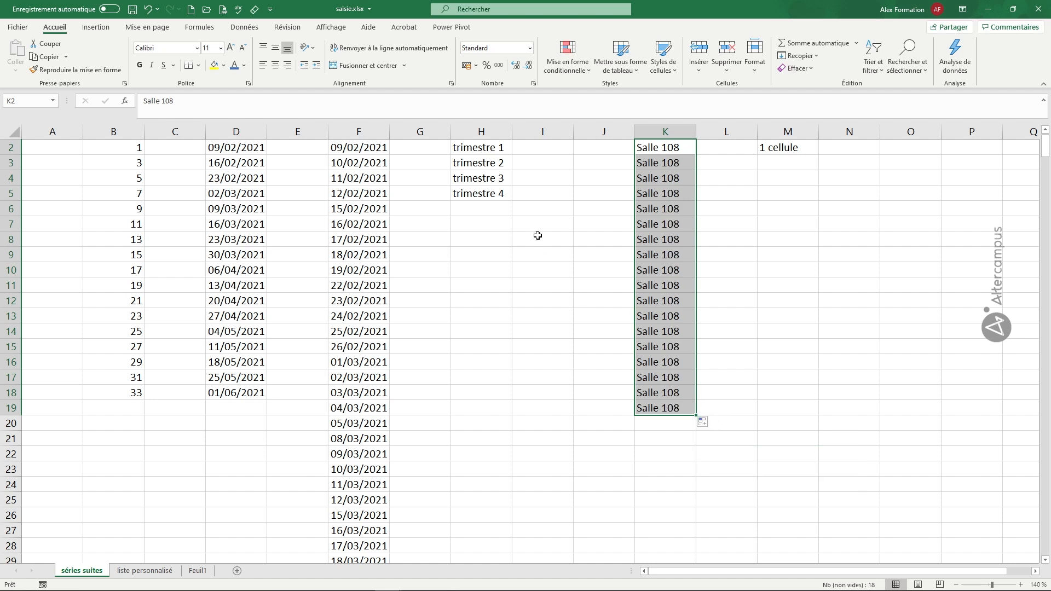
{"action": "left_click", "coordinate": [149, 10]}
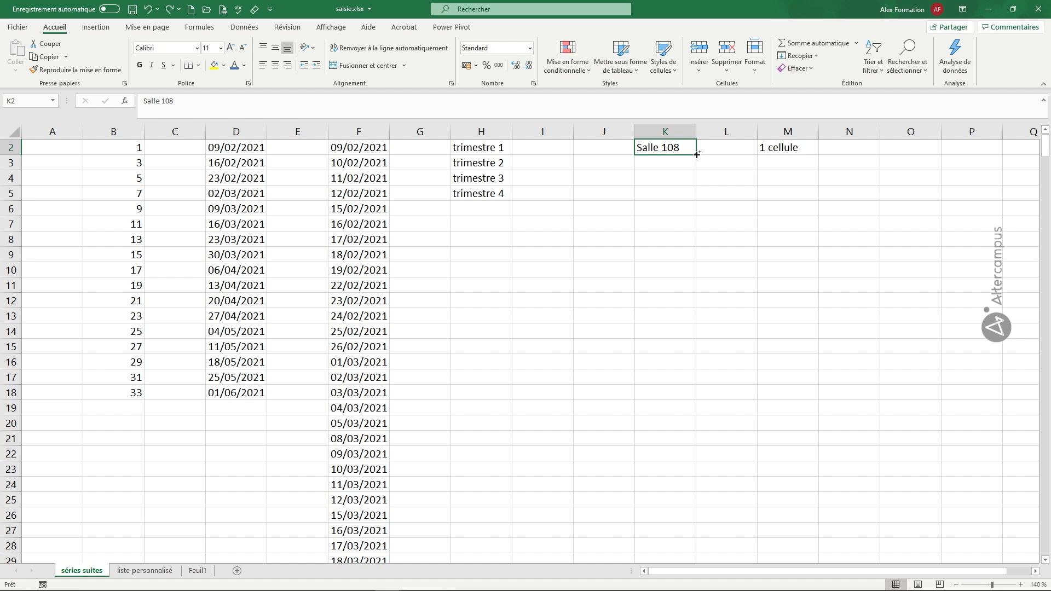
- Fill Salle 108 from K2 down to K18 as an incremented series and extend it across from K18 to N18
{"action": "left_click_drag", "start_coordinate": [697, 154], "coordinate": [679, 397]}
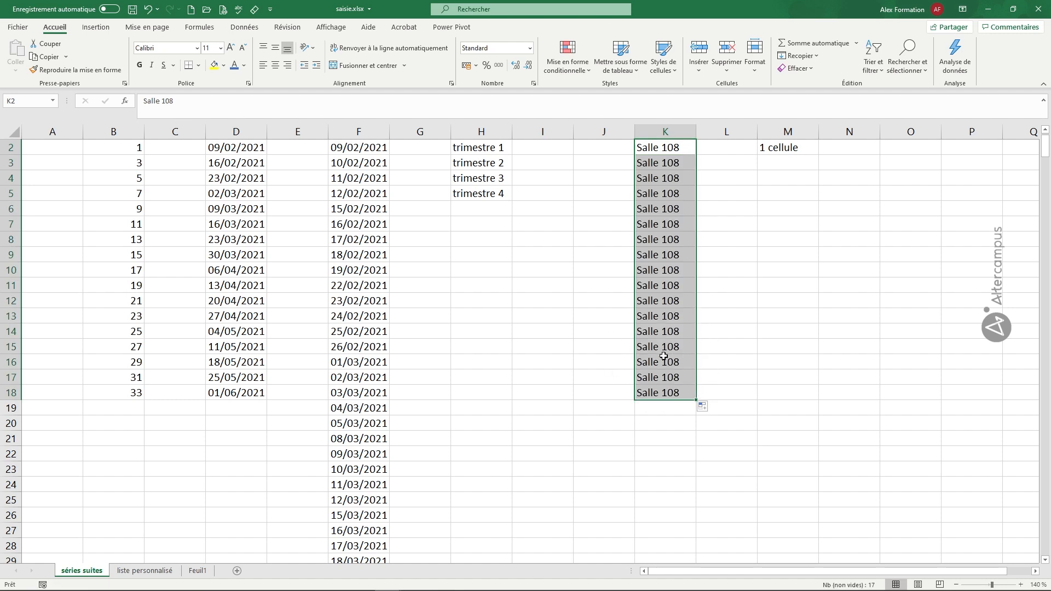
{"action": "left_click", "coordinate": [710, 407]}
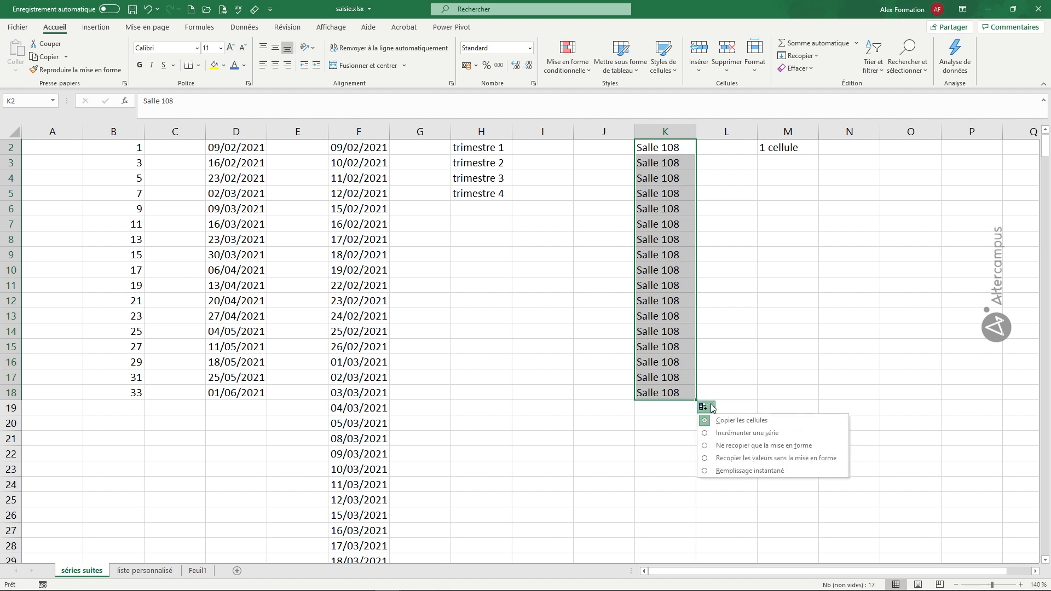
{"action": "left_click", "coordinate": [731, 432]}
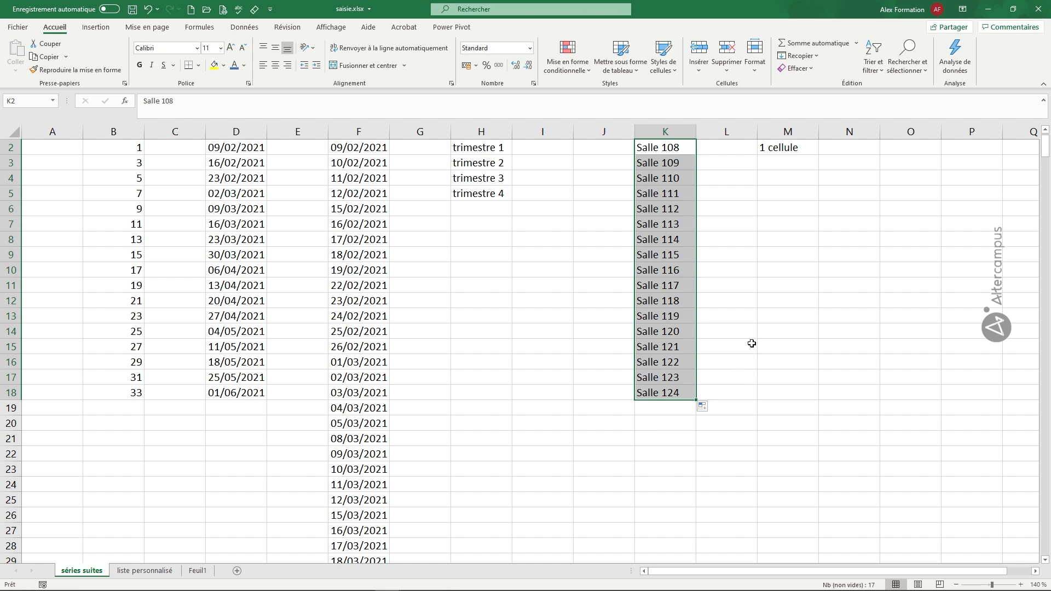
{"action": "left_click", "coordinate": [675, 345]}
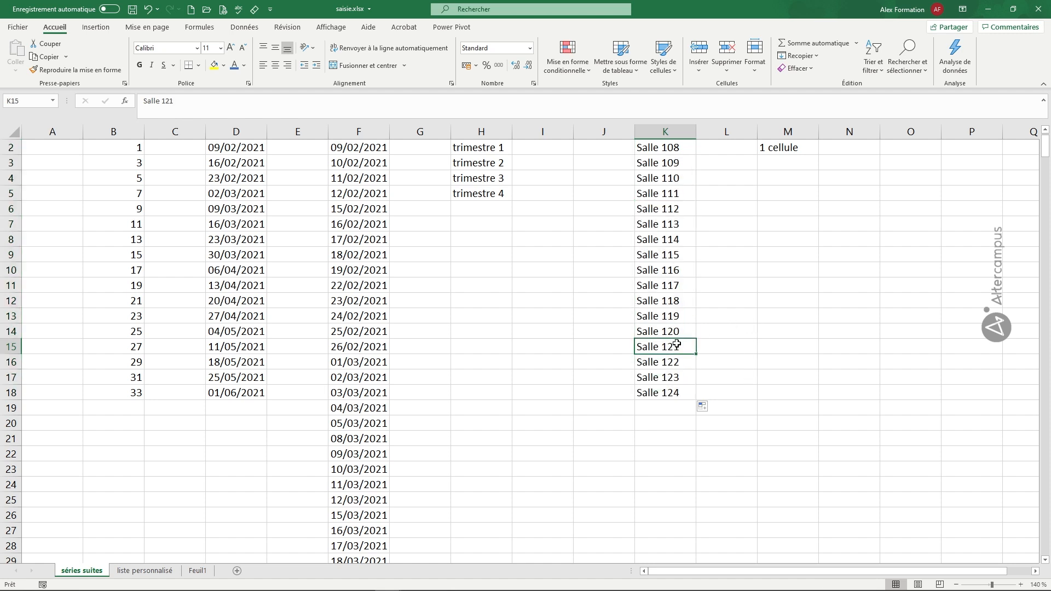
{"action": "left_click", "coordinate": [672, 394]}
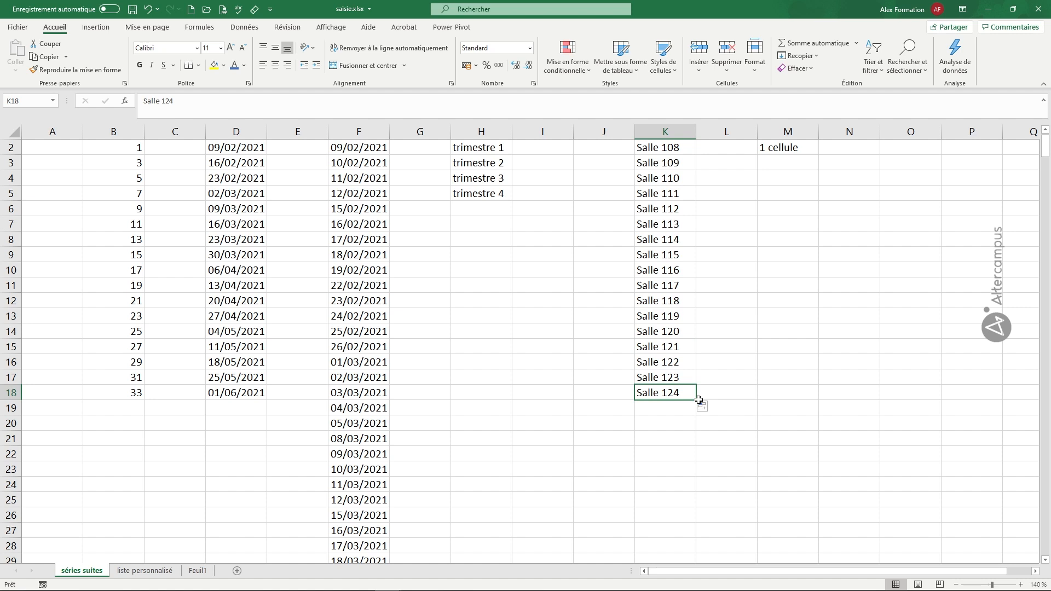
{"action": "left_click_drag", "start_coordinate": [697, 400], "coordinate": [904, 393]}
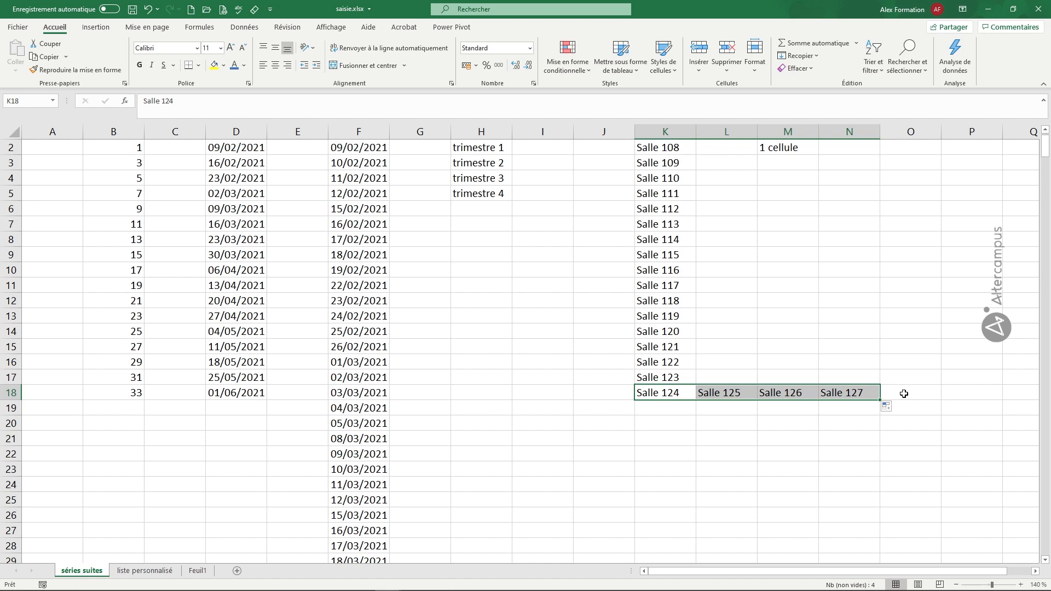
- Fill the 1 cellule label from M2 down to M7 as a numbered series
{"action": "left_click", "coordinate": [804, 154]}
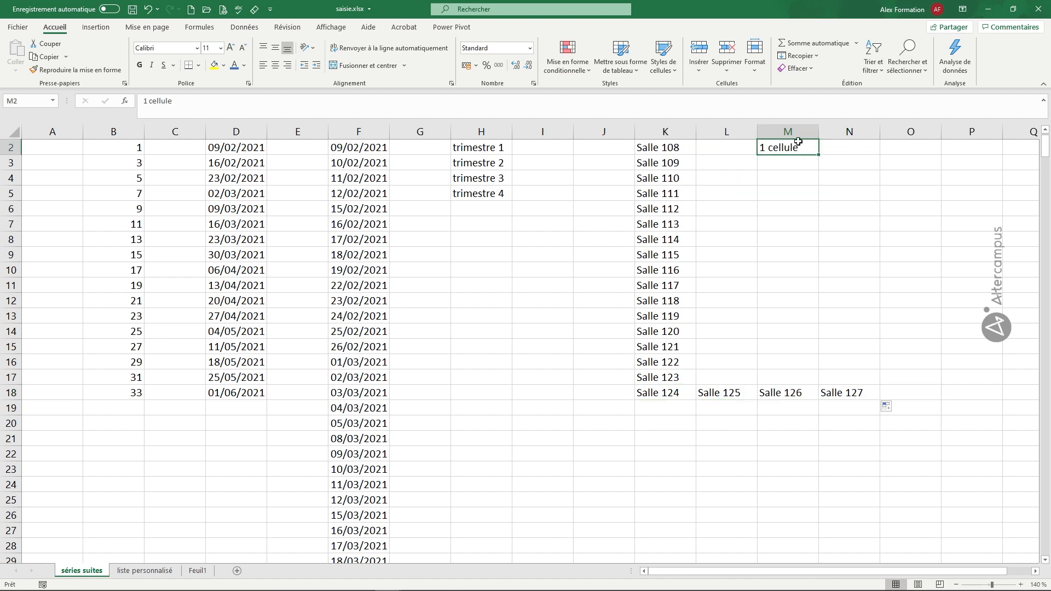
{"action": "left_click_drag", "start_coordinate": [819, 154], "coordinate": [812, 228]}
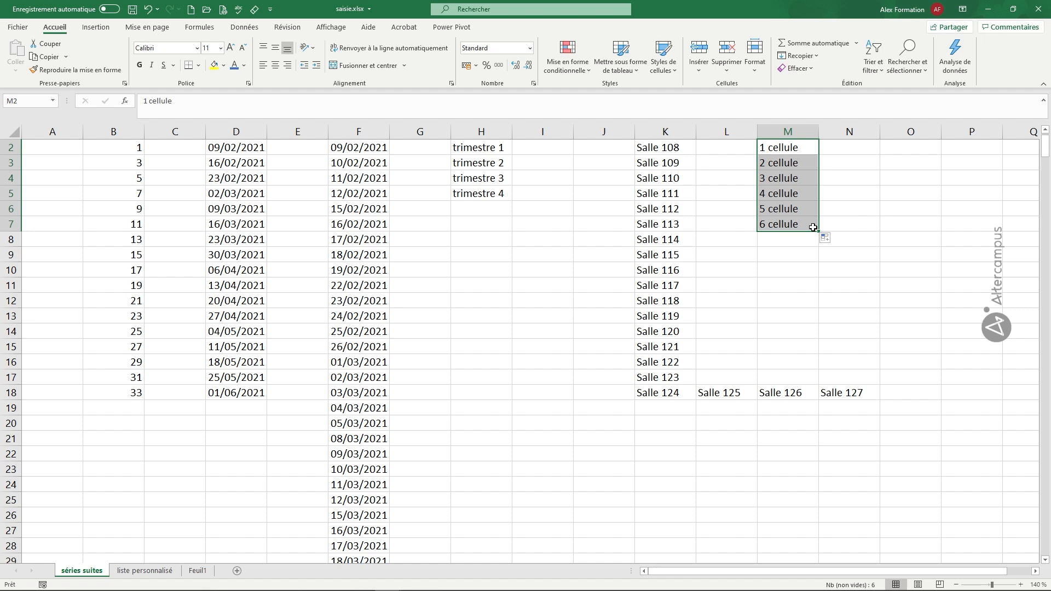